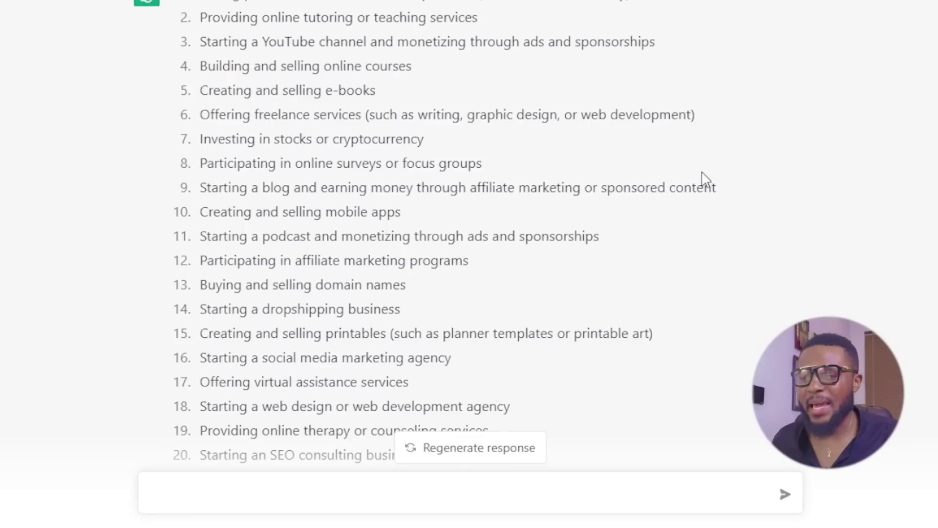
# Step: Look over the 20 online earning ideas, then regenerate the answer for a 40-item list
pyautogui.scroll(-8, 693, 180)
pyautogui.scroll(-4, 659, 191)
pyautogui.scroll(12, 668, 191)
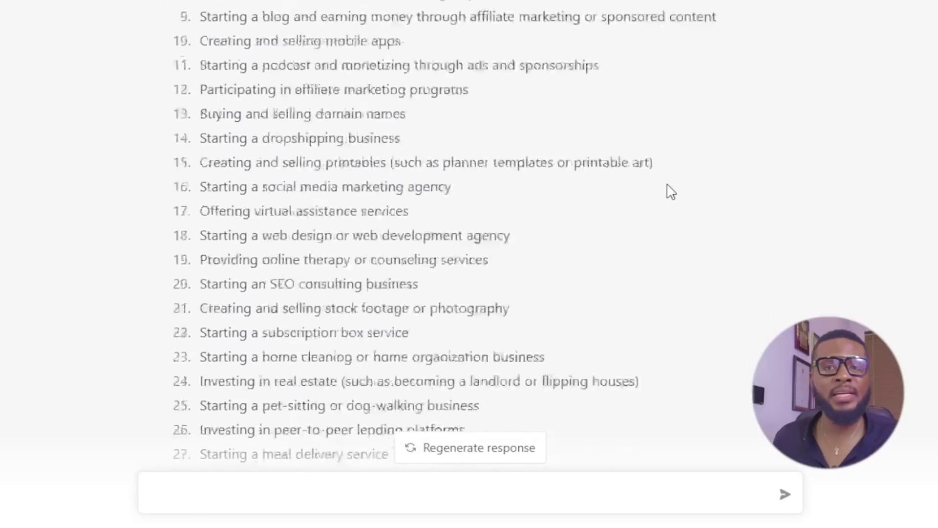
pyautogui.scroll(-1, 683, 171)
pyautogui.scroll(1, 689, 184)
pyautogui.scroll(-2, 679, 166)
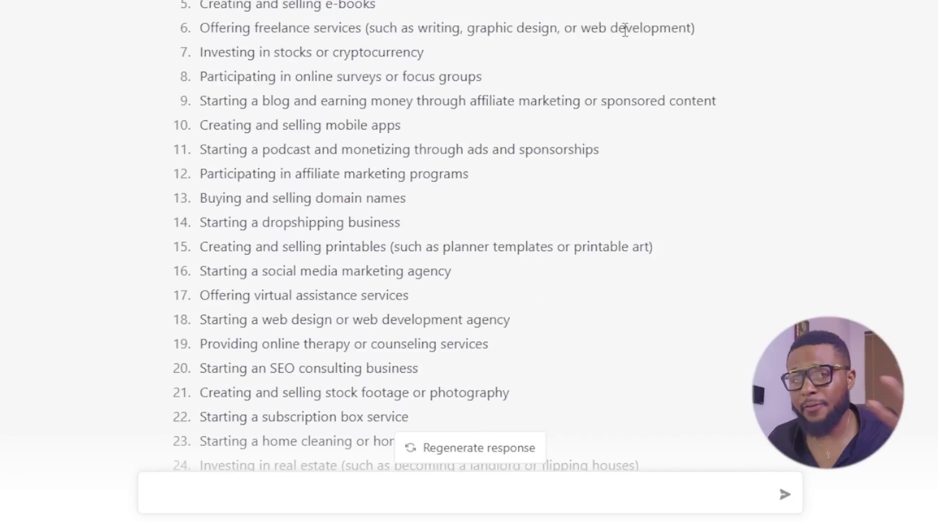
pyautogui.scroll(-10, 630, 34)
pyautogui.click(477, 455)
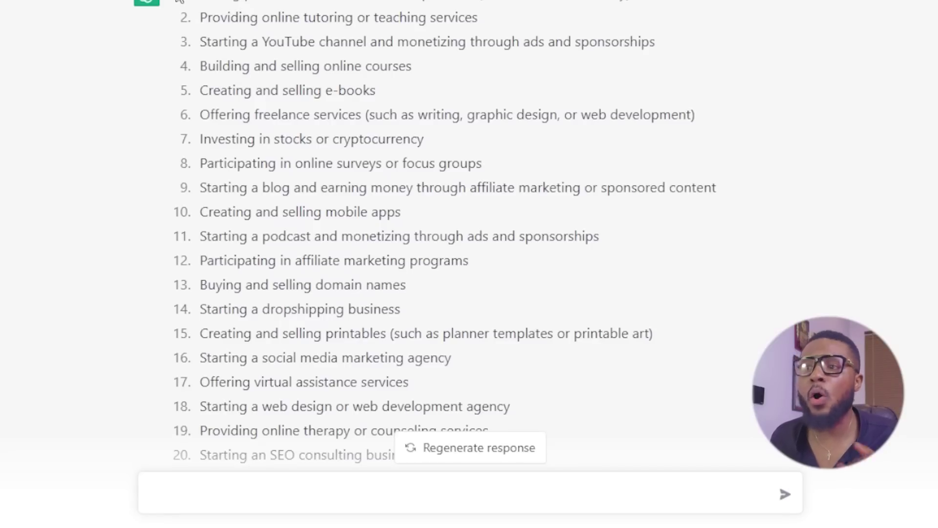
# Step: Select and copy all 40 money-making ideas in ChatGPT's reply, items 1 through 40
pyautogui.tripleClick(198, 2)
pyautogui.scroll(-5, 561, 204)
pyautogui.scroll(5, 342, 176)
pyautogui.click(129, 112)
pyautogui.moveTo(198, 2); pyautogui.dragTo(487, 378)
pyautogui.scroll(-10, 547, 376)
pyautogui.rightClick(295, 219)
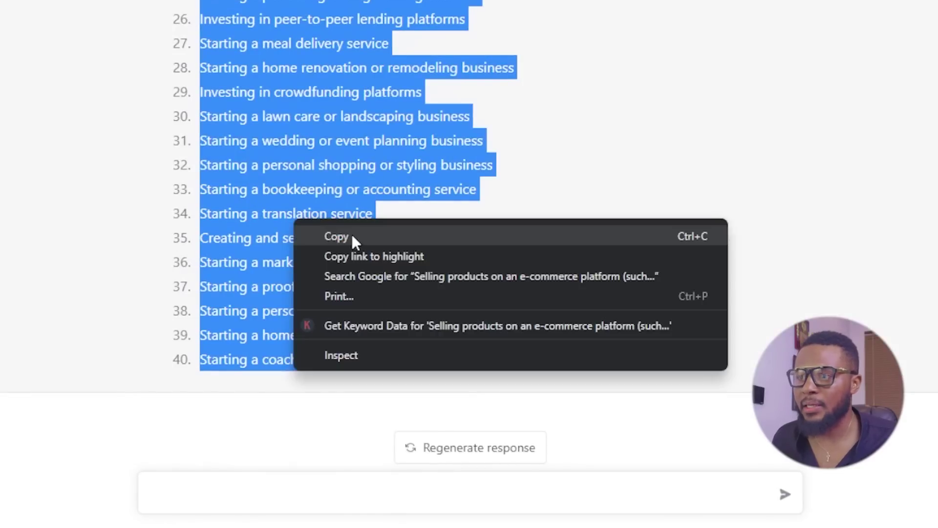
pyautogui.click(352, 239)
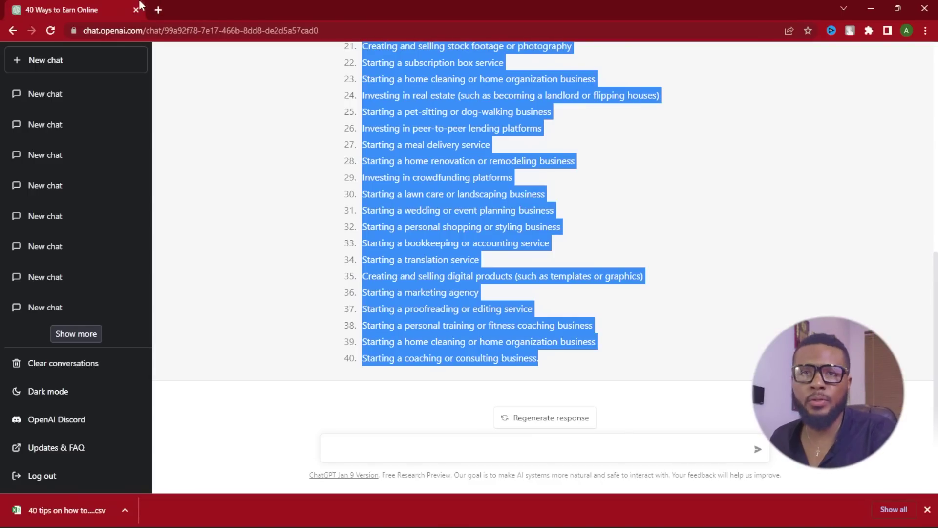
# Step: In a new tab, load the Google Sheets home page and create a blank spreadsheet
pyautogui.click(156, 10)
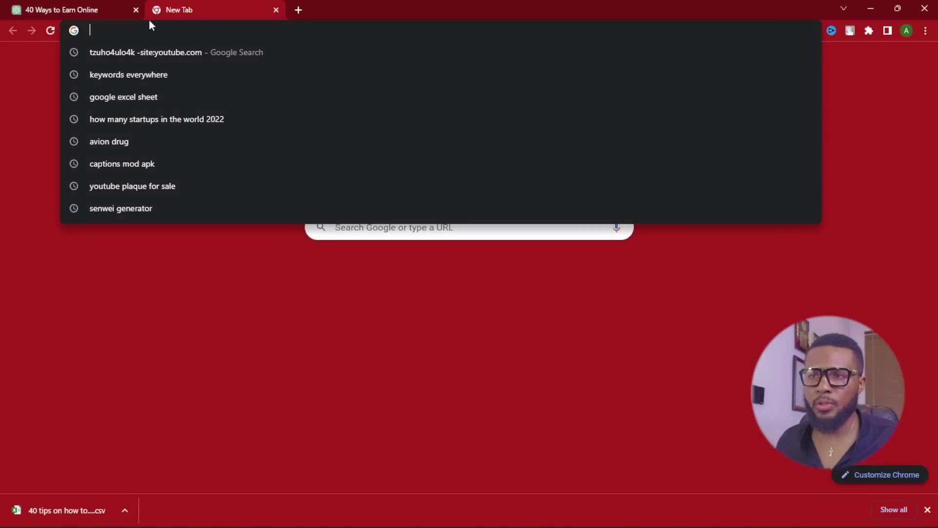
pyautogui.click(5, 112)
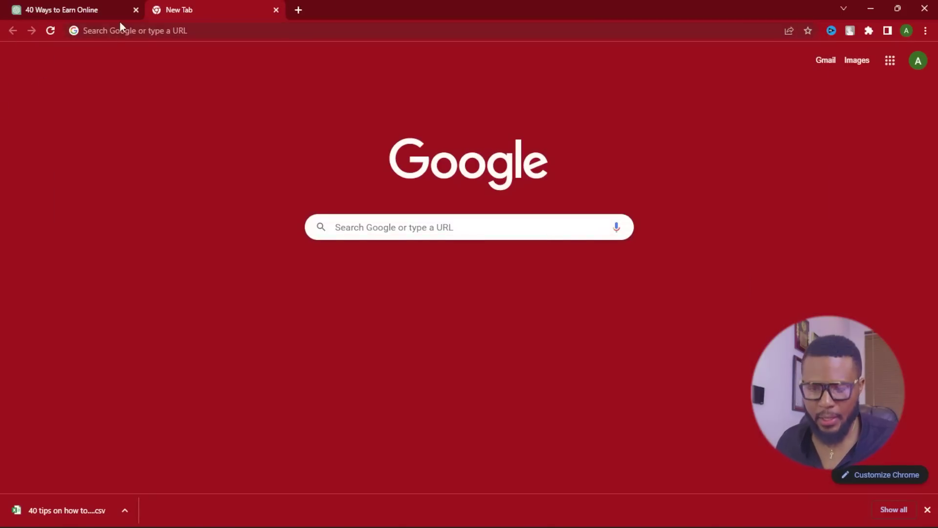
pyautogui.click(109, 33)
pyautogui.hotkey('ctrl', 'v')
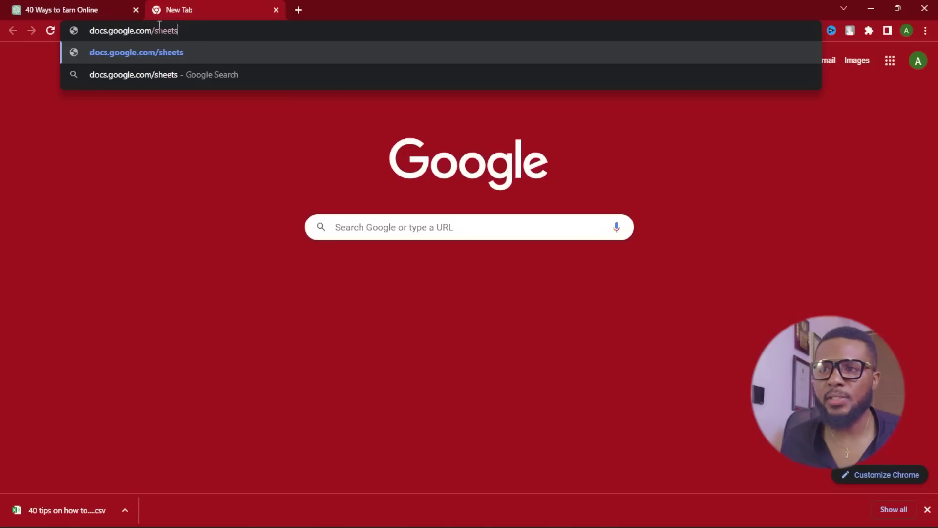
pyautogui.moveTo(192, 31); pyautogui.dragTo(54, 22)
pyautogui.click(170, 56)
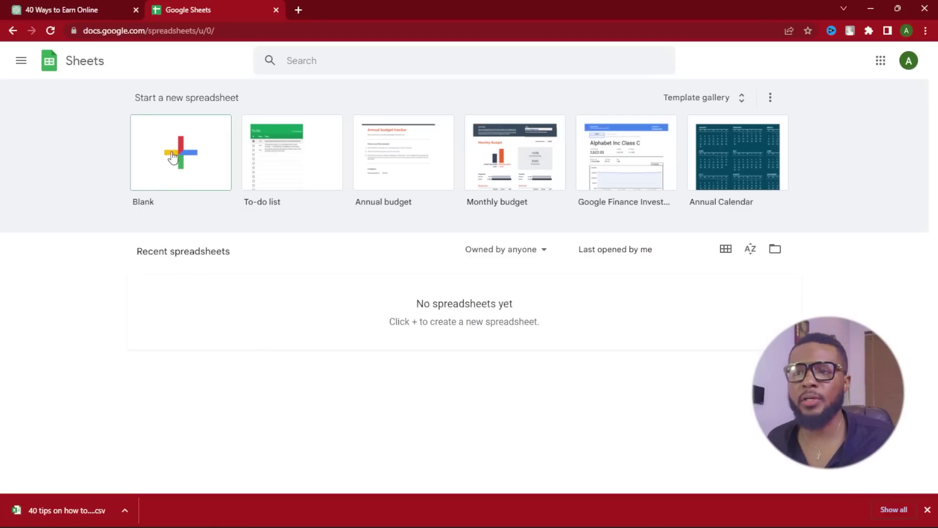
pyautogui.click(177, 150)
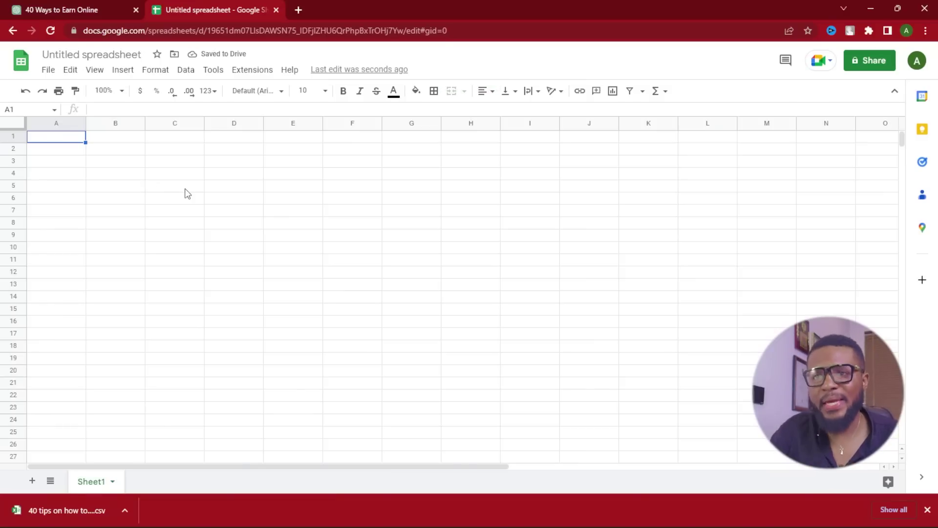
# Step: Paste the 40 ideas into A1:A40 and title the spreadsheet '40 ways to make money online'
pyautogui.hotkey('ctrl', 'v')
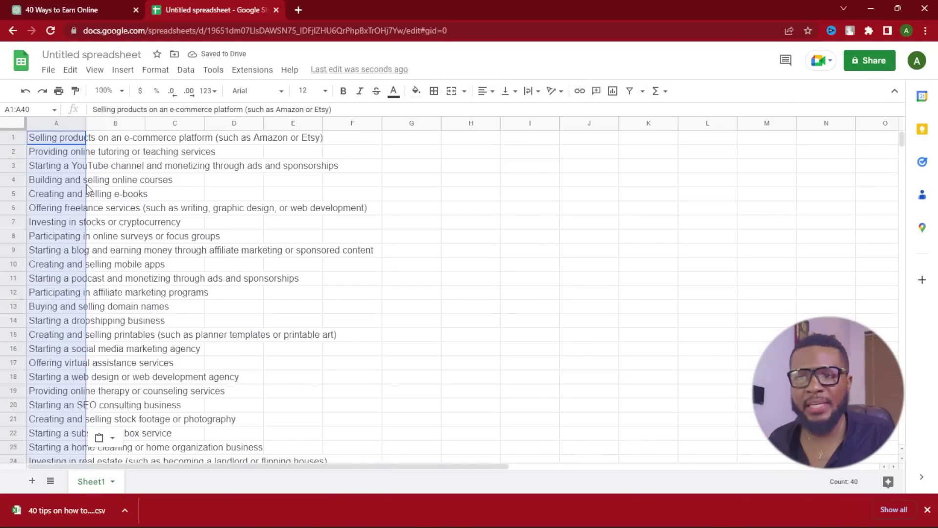
pyautogui.scroll(-1, 113, 155)
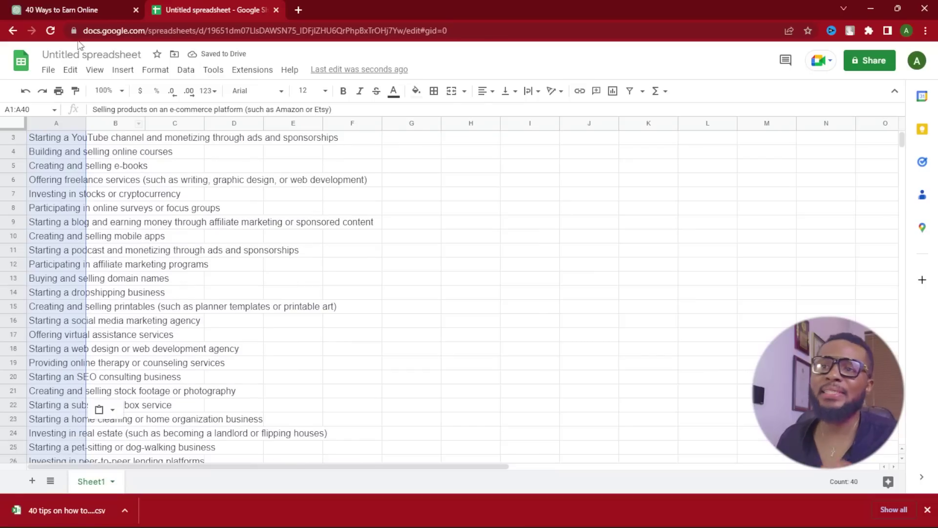
pyautogui.click(60, 10)
pyautogui.scroll(8, 541, 119)
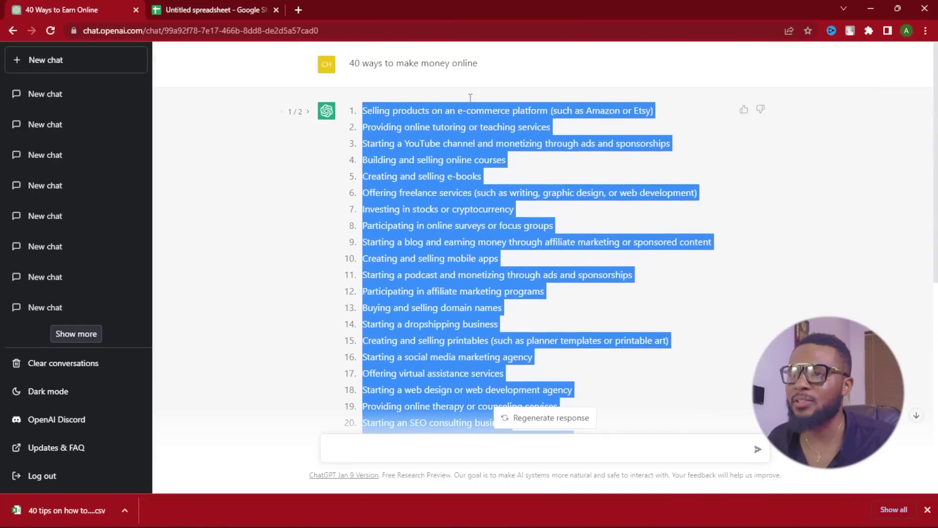
pyautogui.moveTo(479, 64); pyautogui.dragTo(354, 63)
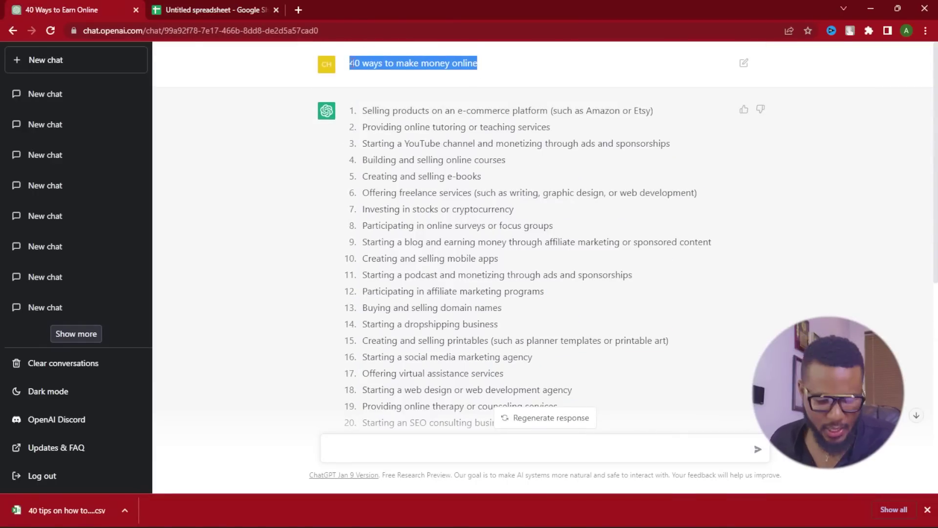
pyautogui.click(221, 7)
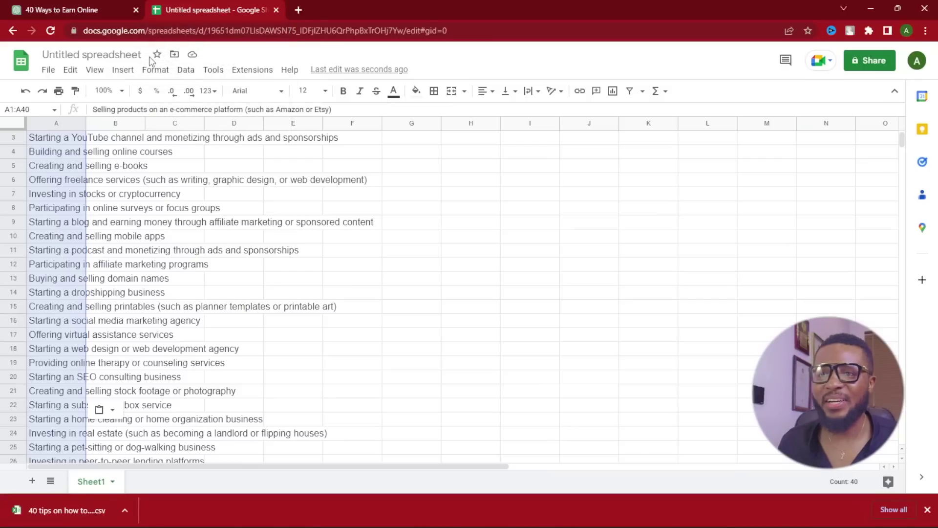
pyautogui.click(113, 51)
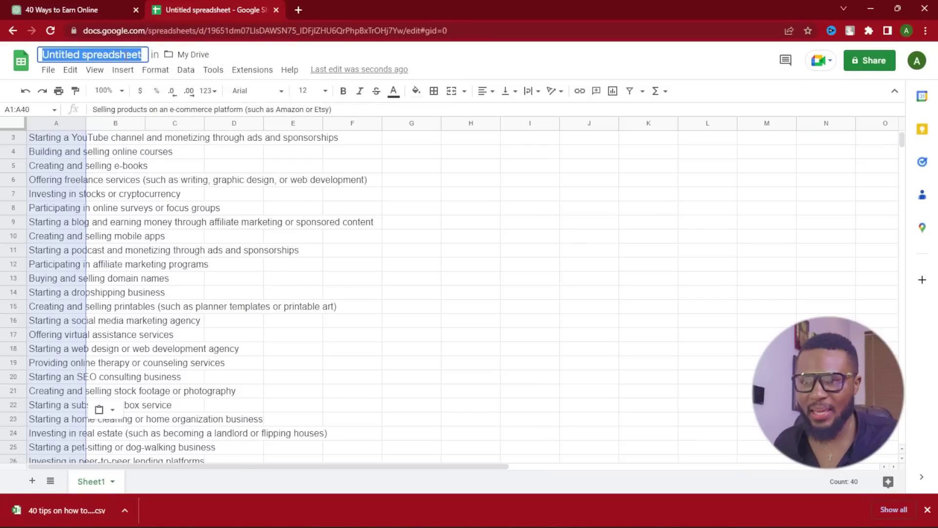
pyautogui.hotkey('ctrl', 'v')
pyautogui.press('Return')
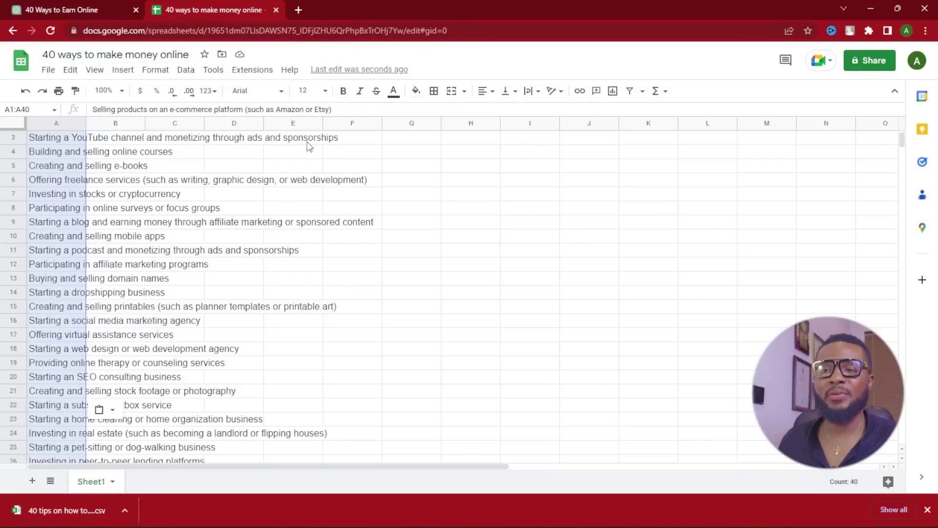
# Step: Download the '40 ways to make money online' sheet as a Comma Separated Values (.csv) file
pyautogui.click(49, 71)
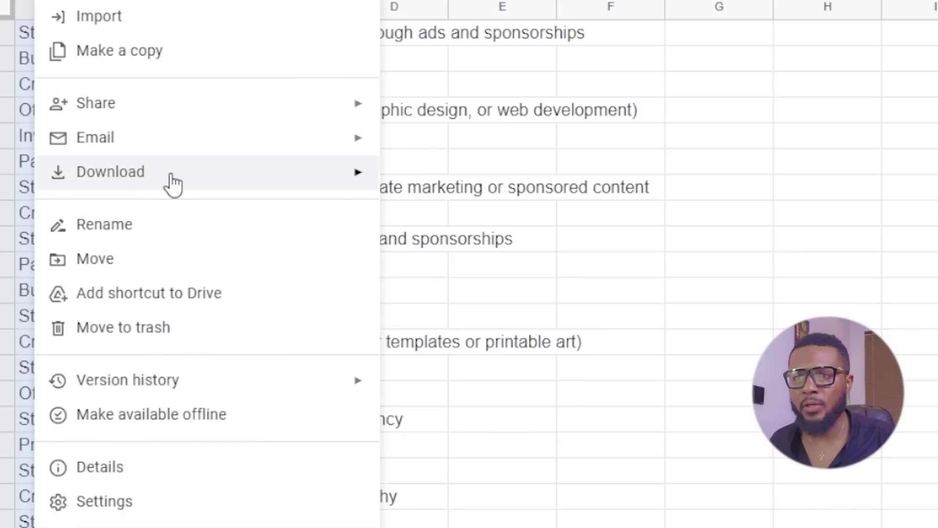
pyautogui.moveTo(329, 174)
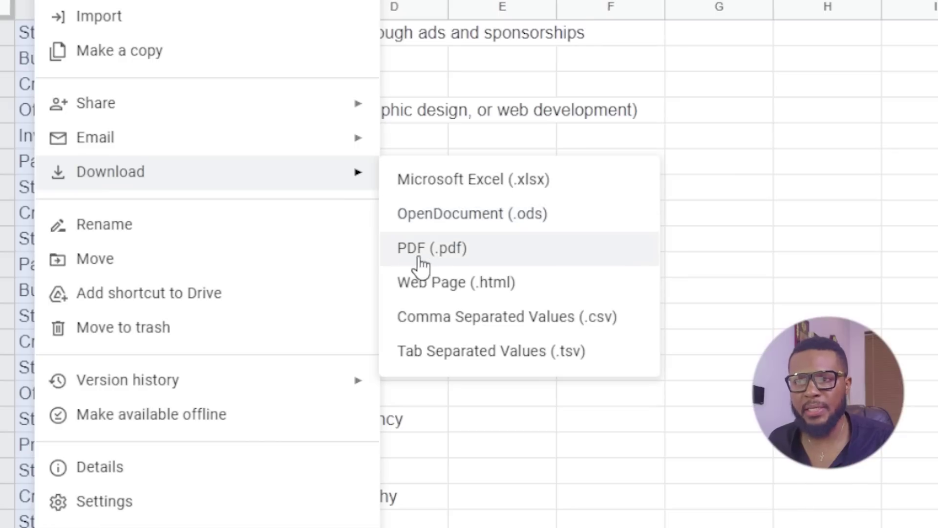
pyautogui.click(477, 319)
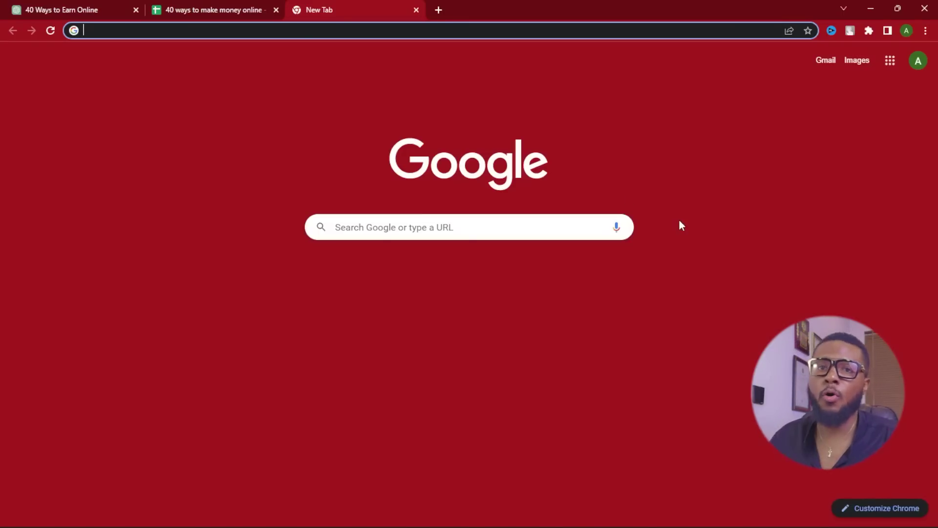
# Step: Go to canva.com and create a blank 1080 × 1080 square Instagram post
pyautogui.write('canva.com')
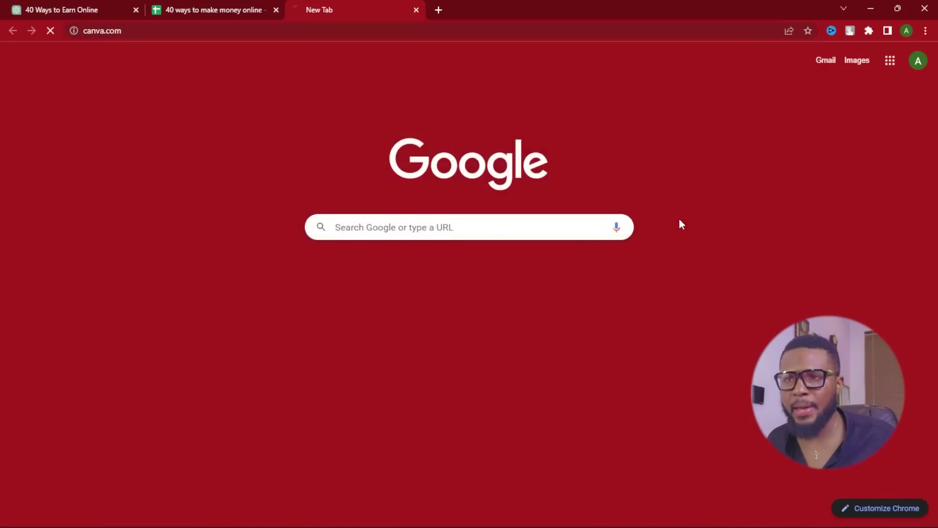
pyautogui.press('Return')
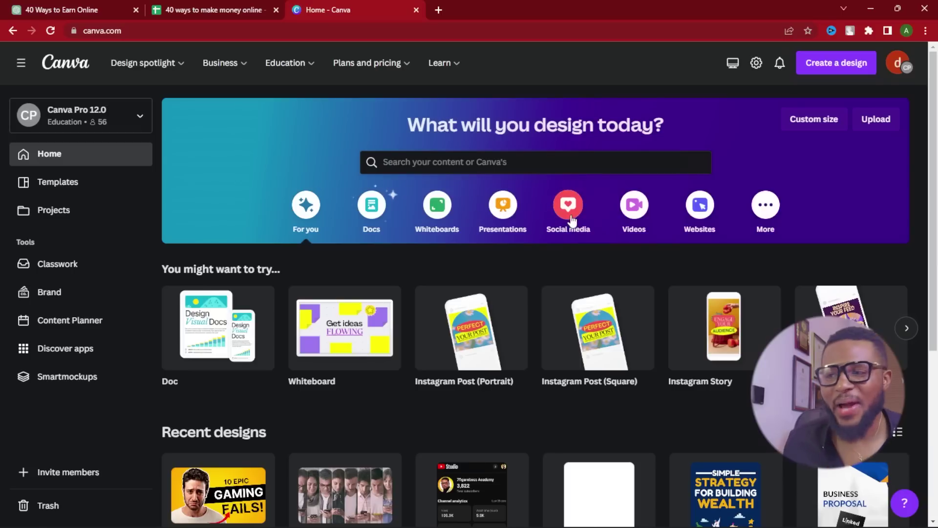
pyautogui.click(431, 166)
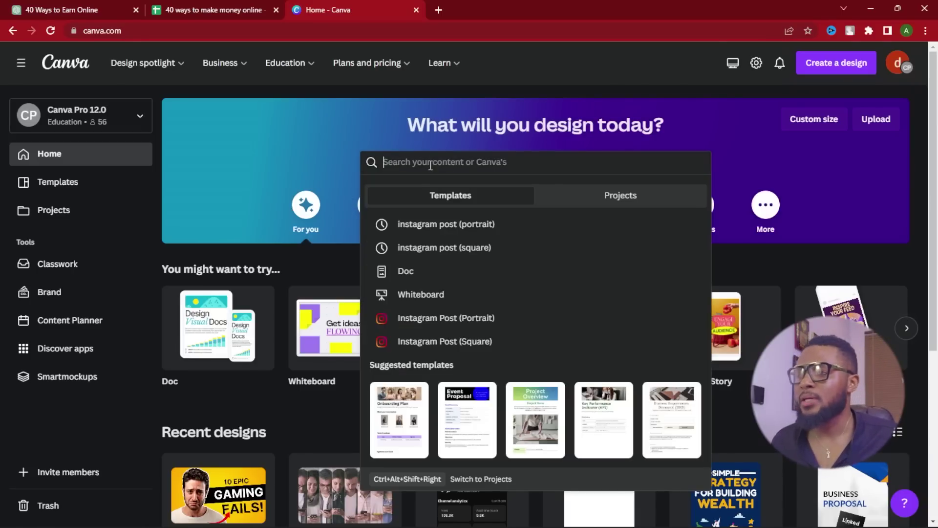
pyautogui.click(754, 151)
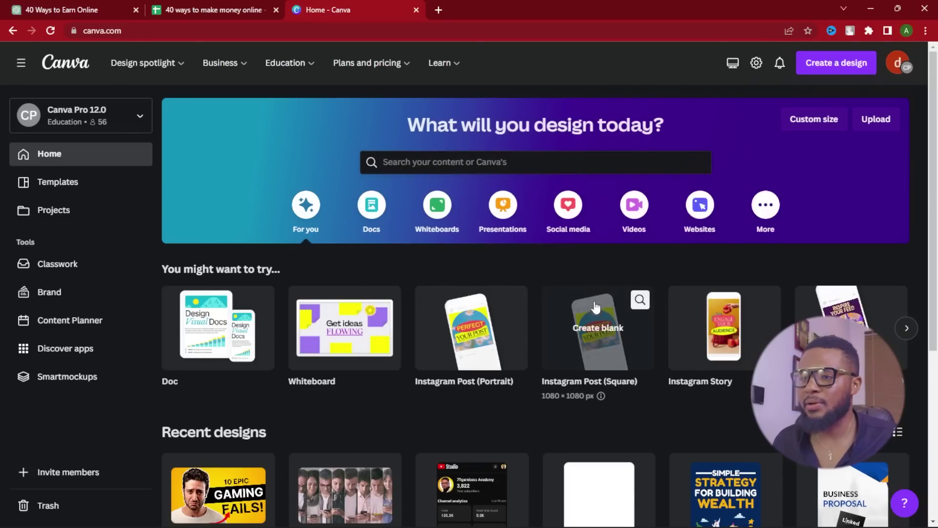
pyautogui.click(605, 329)
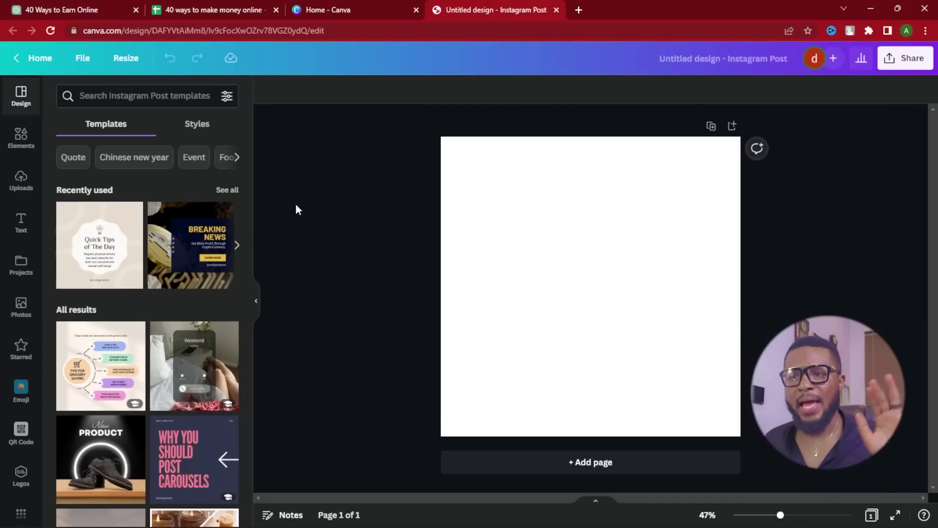
# Step: Search Instagram post templates for 'tips' and apply the Quick Tips of The Day template
pyautogui.click(134, 99)
pyautogui.click(90, 148)
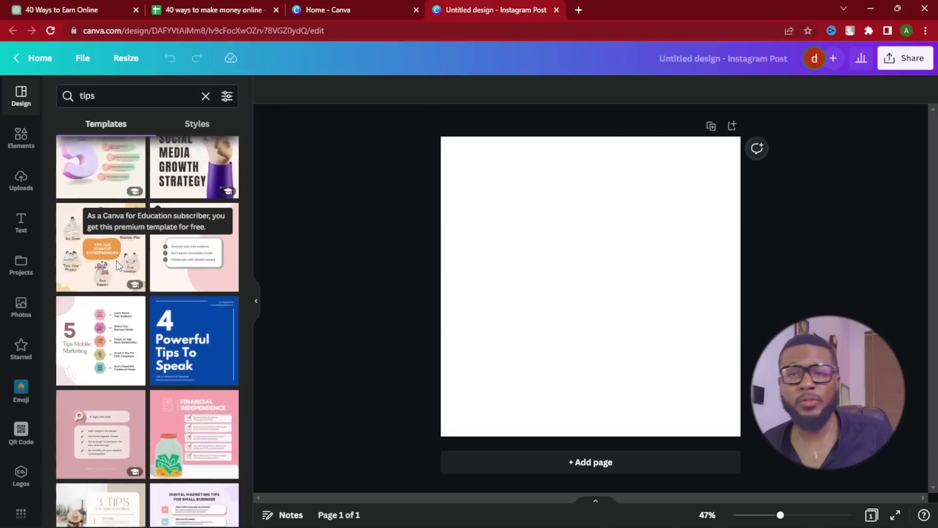
pyautogui.scroll(-3, 114, 243)
pyautogui.scroll(-5, 115, 243)
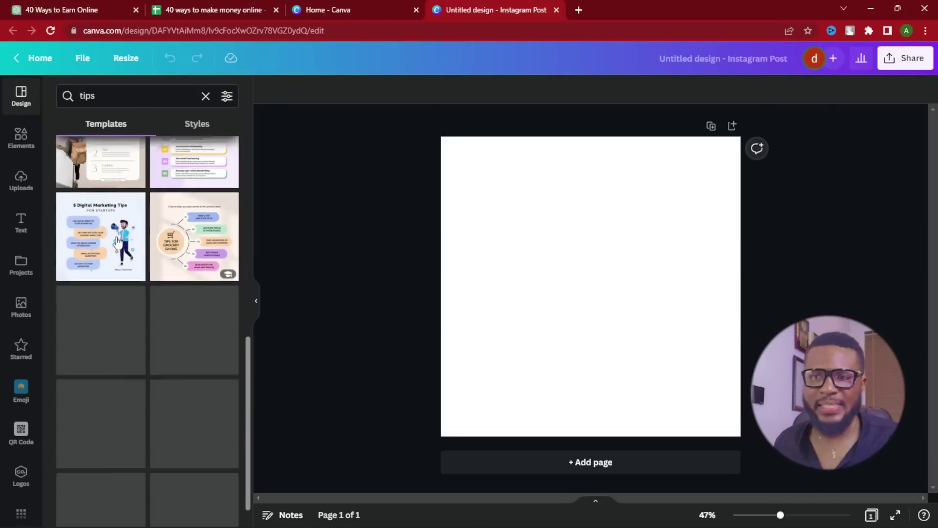
pyautogui.scroll(-5, 128, 237)
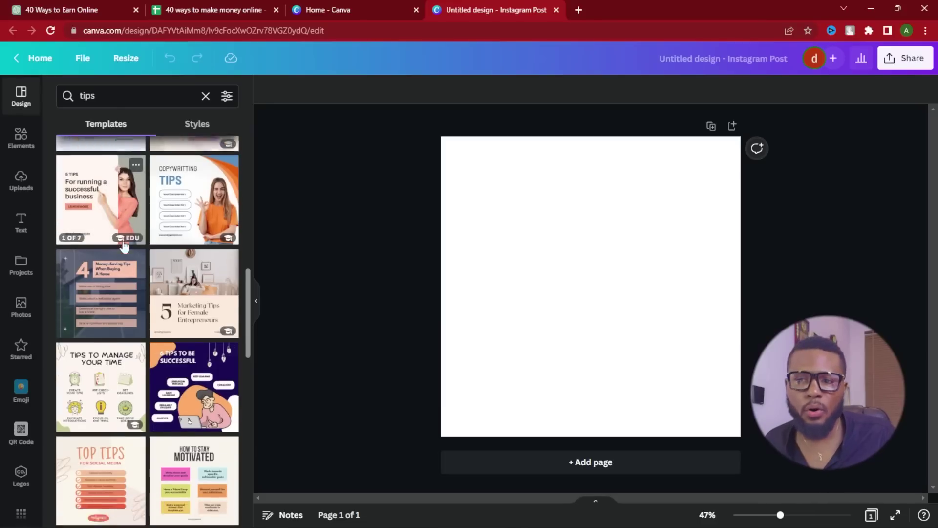
pyautogui.scroll(-4, 125, 252)
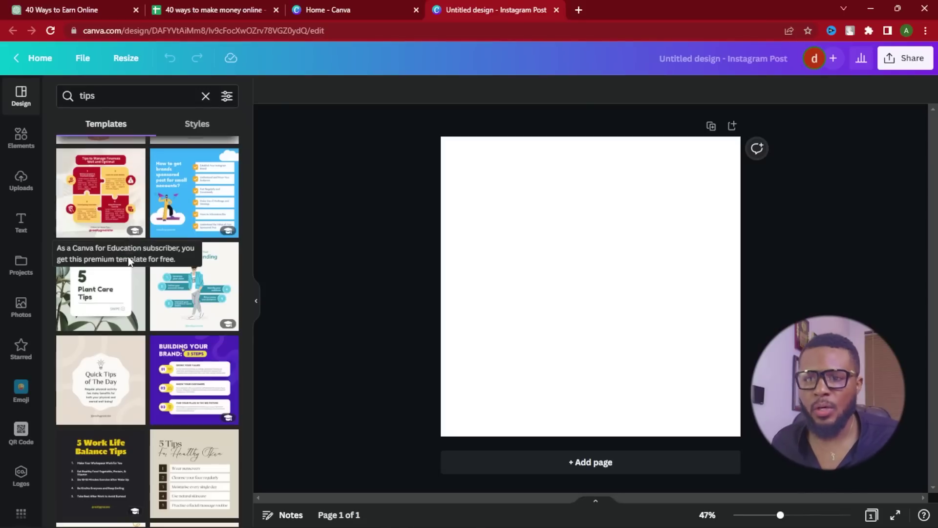
pyautogui.click(104, 384)
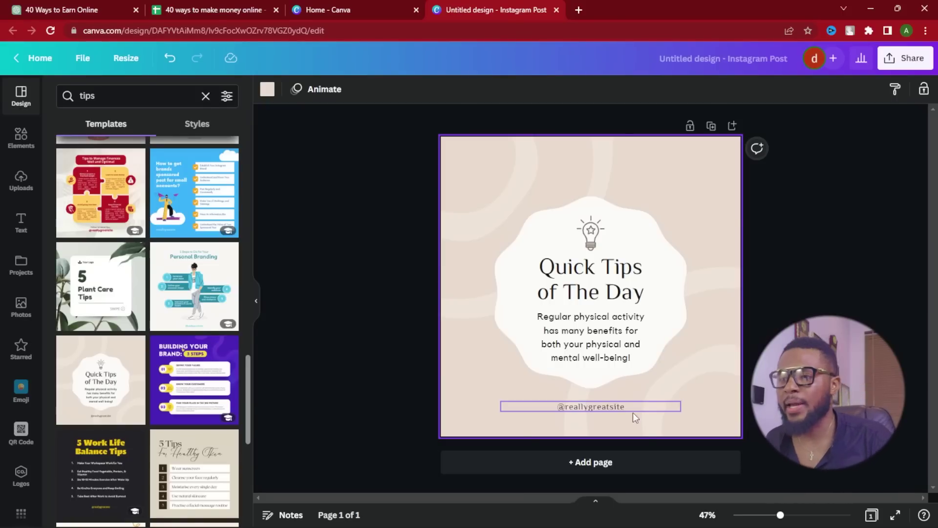
# Step: Change the page background colour to Mellow Barnyard yellow
pyautogui.click(481, 164)
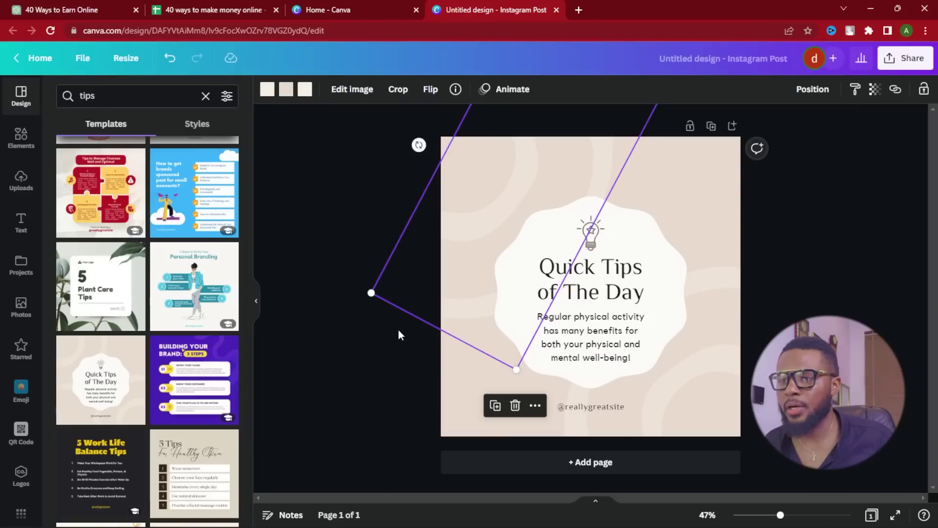
pyautogui.click(455, 374)
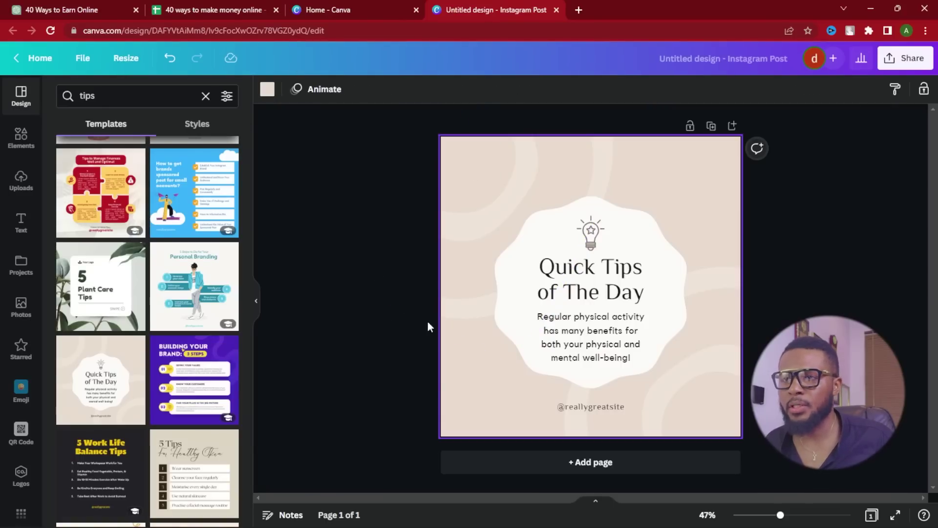
pyautogui.click(267, 89)
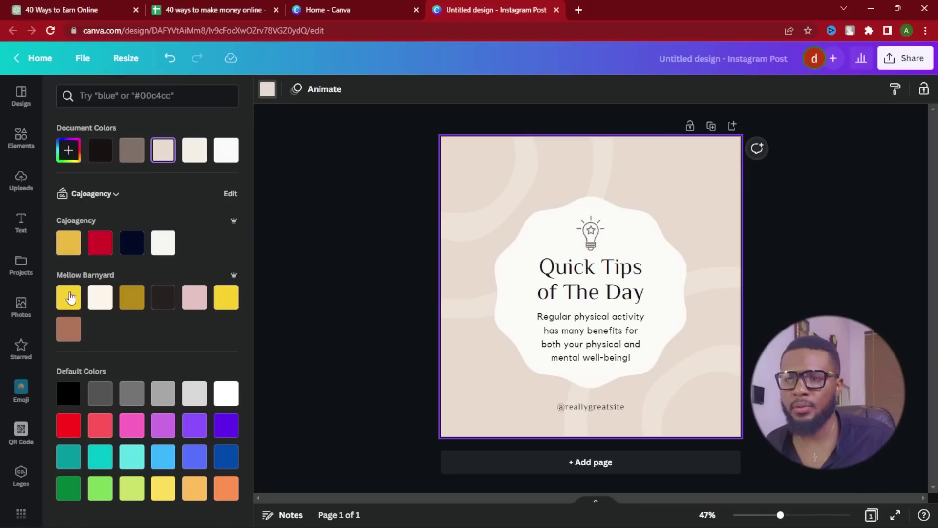
pyautogui.click(68, 298)
pyautogui.click(339, 235)
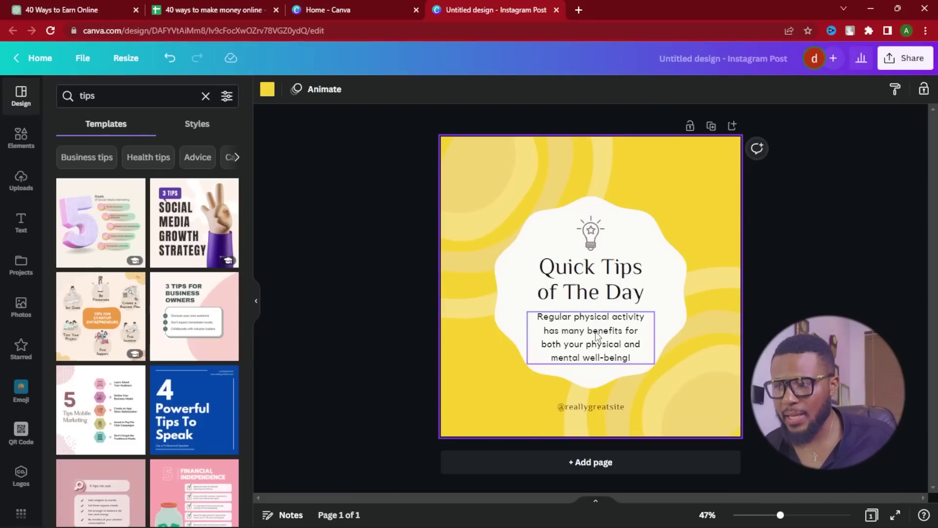
pyautogui.doubleClick(597, 405)
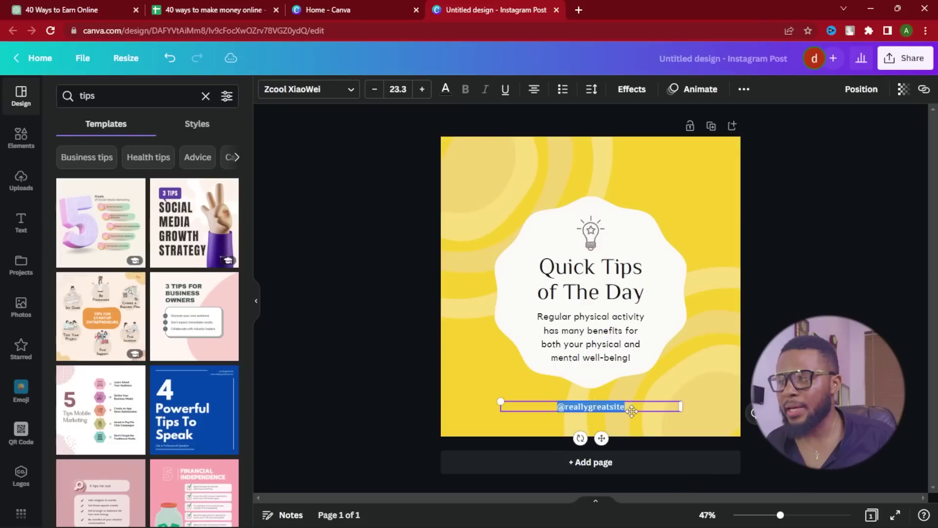
pyautogui.click(626, 407)
pyautogui.moveTo(626, 407); pyautogui.dragTo(568, 407)
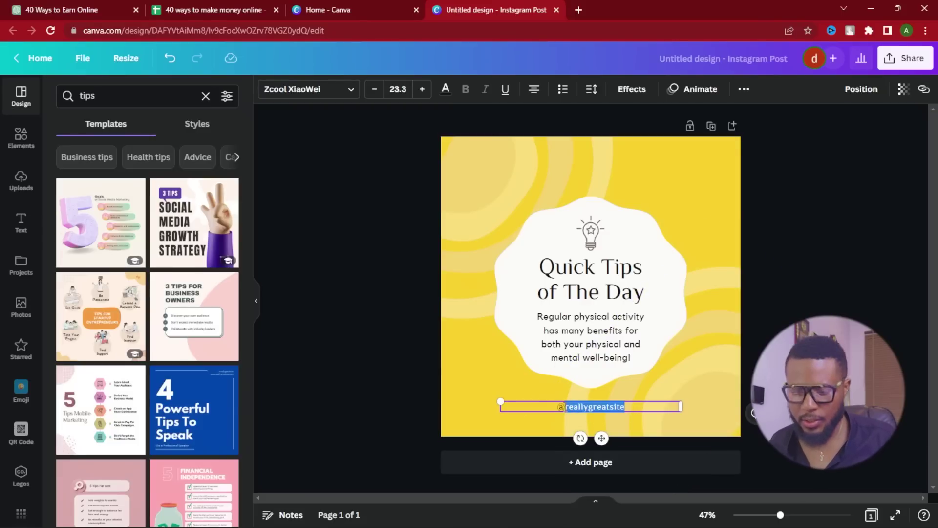
pyautogui.write('7figurebossAcademy')
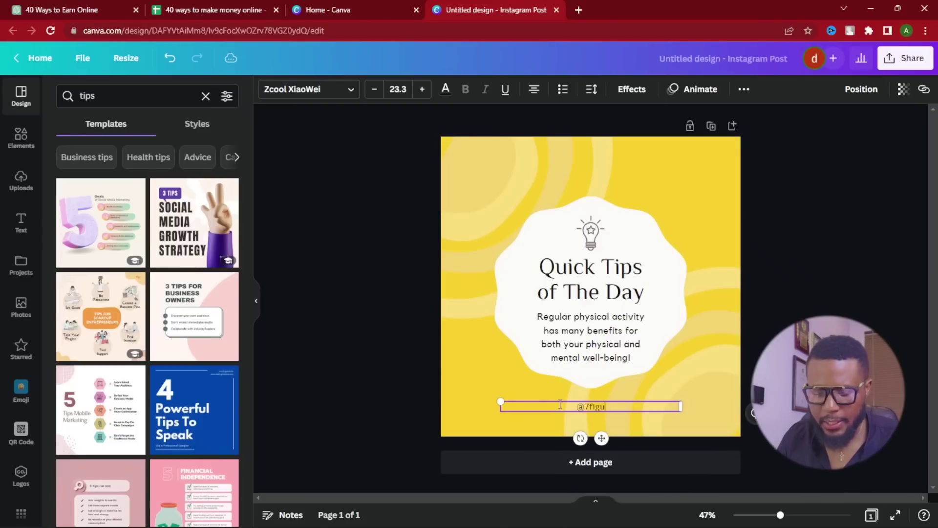
pyautogui.click(384, 251)
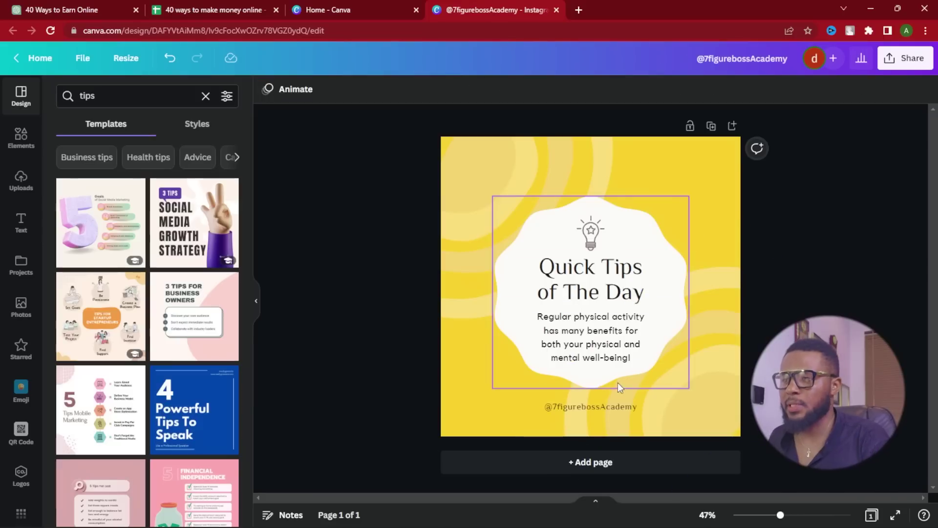